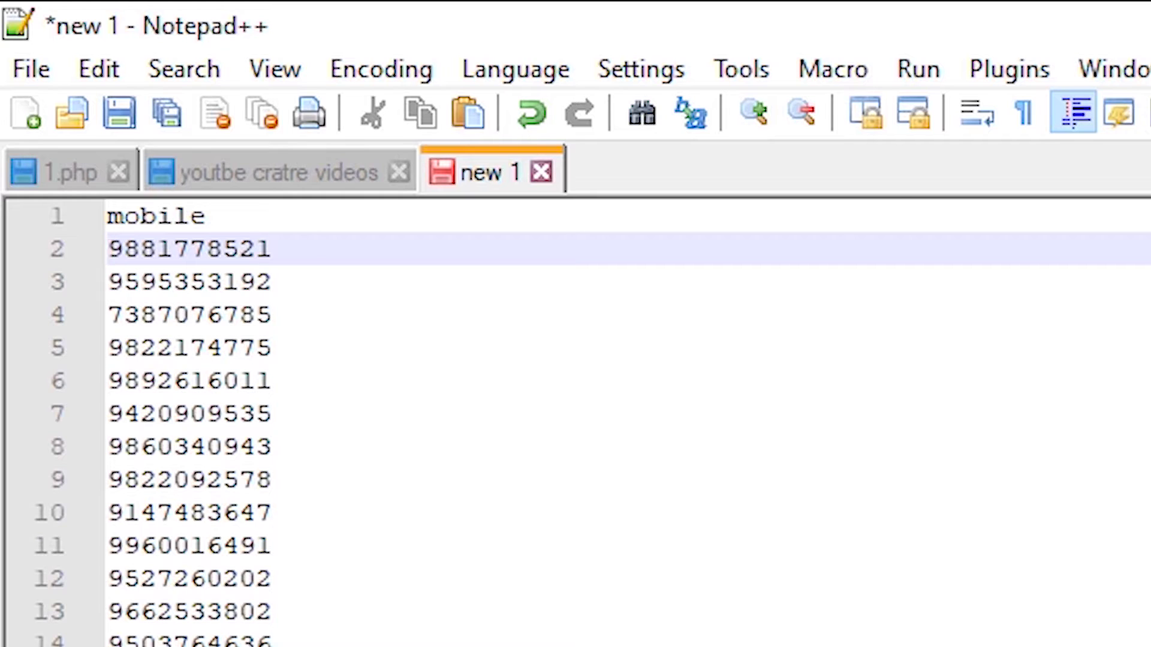
pyautogui.scroll(-15, 575, 423)
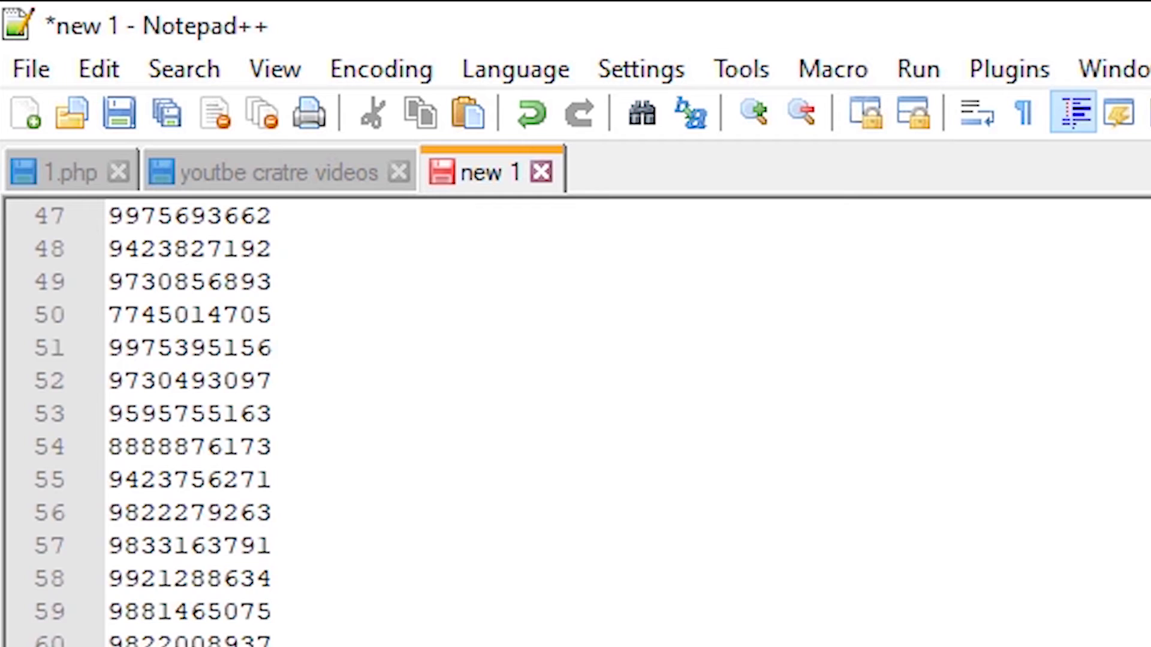
pyautogui.scroll(-20, 576, 422)
pyautogui.scroll(-20, 576, 423)
pyautogui.scroll(20, 575, 422)
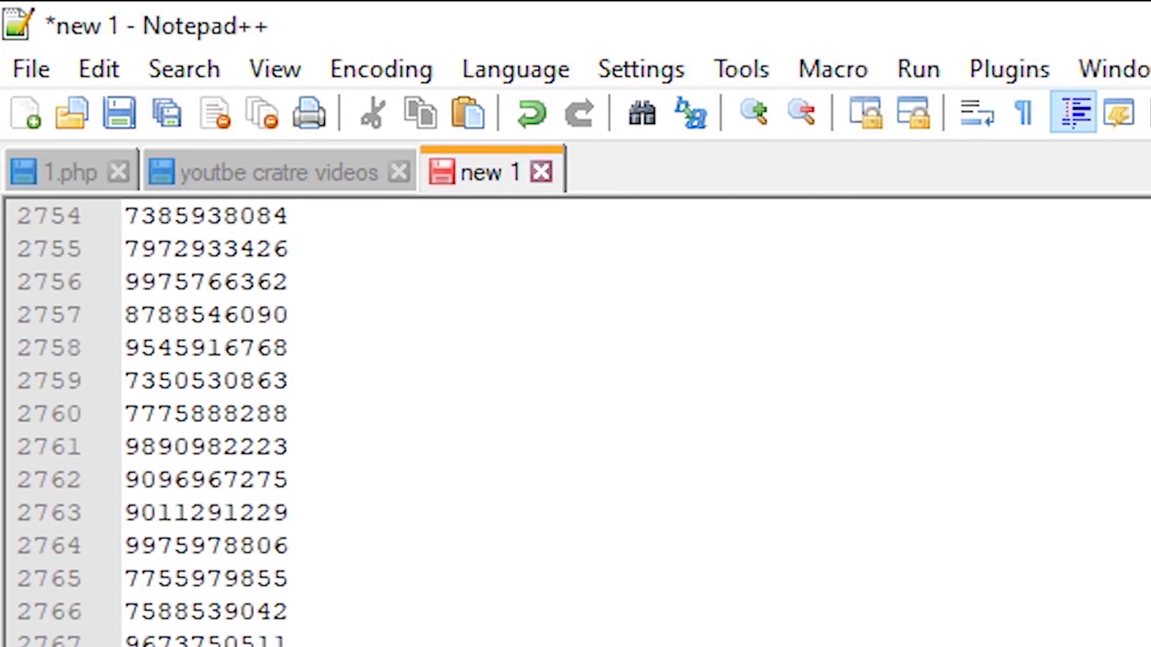
pyautogui.scroll(20, 576, 423)
pyautogui.scroll(10, 575, 423)
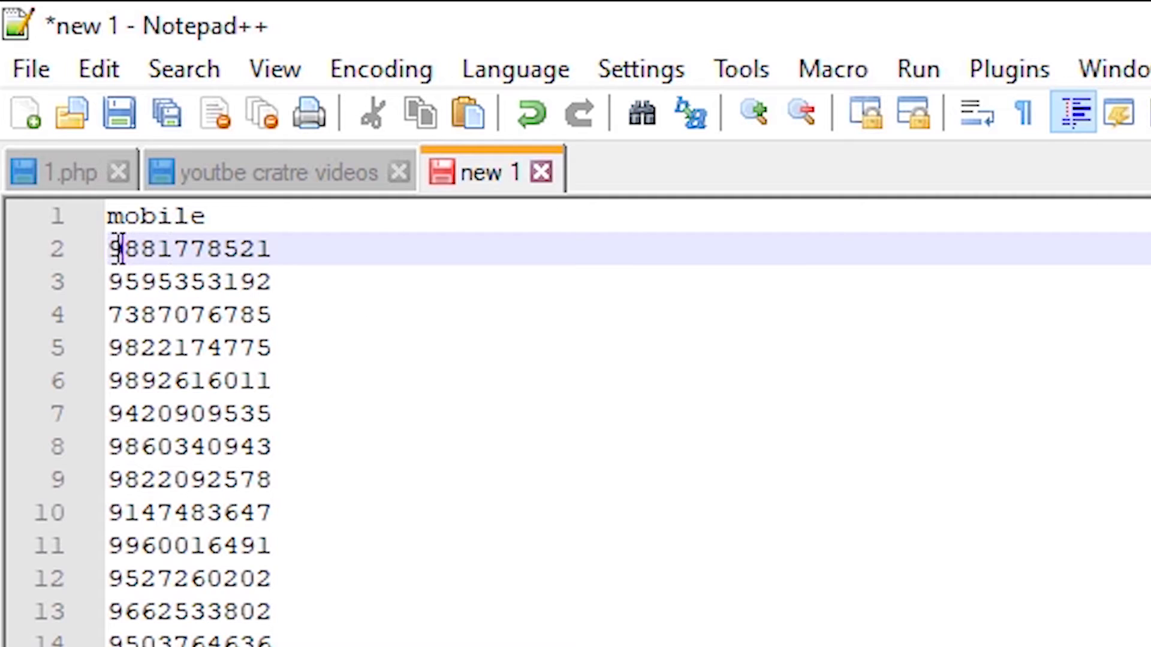
# Step: Put the caret before the first number on line 2 and extend it a few lines down
pyautogui.moveTo(118, 248); pyautogui.dragTo(107, 249)
pyautogui.press('Left')
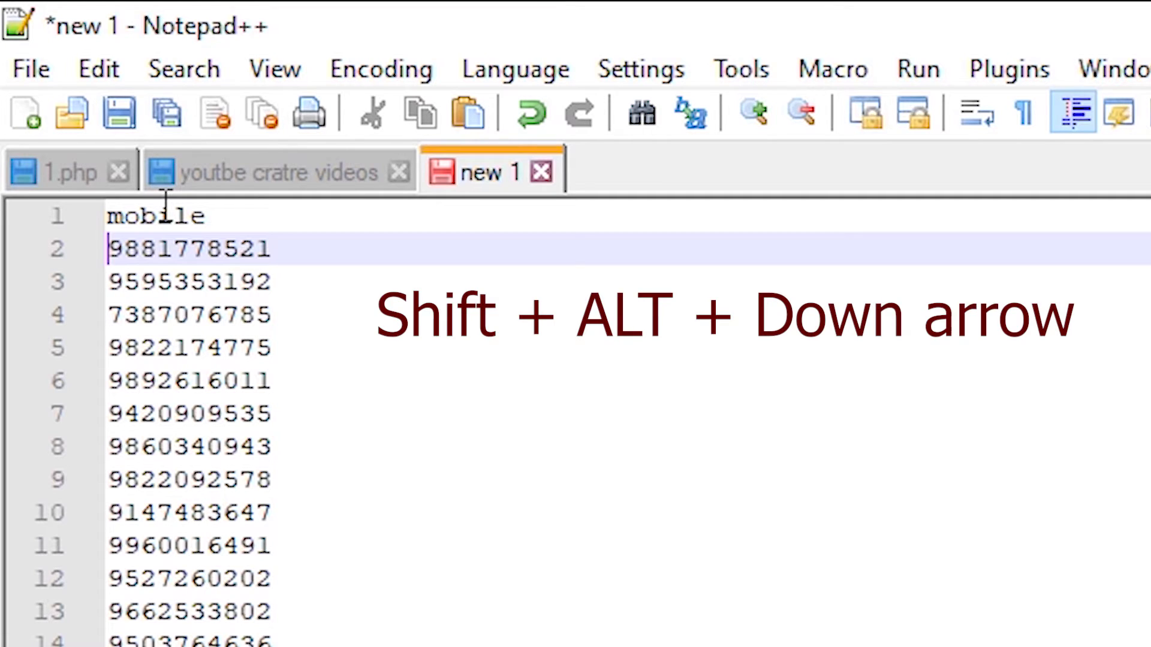
pyautogui.hotkey('shift', 'alt')
pyautogui.hotkey('shift', 'alt', 'Down')
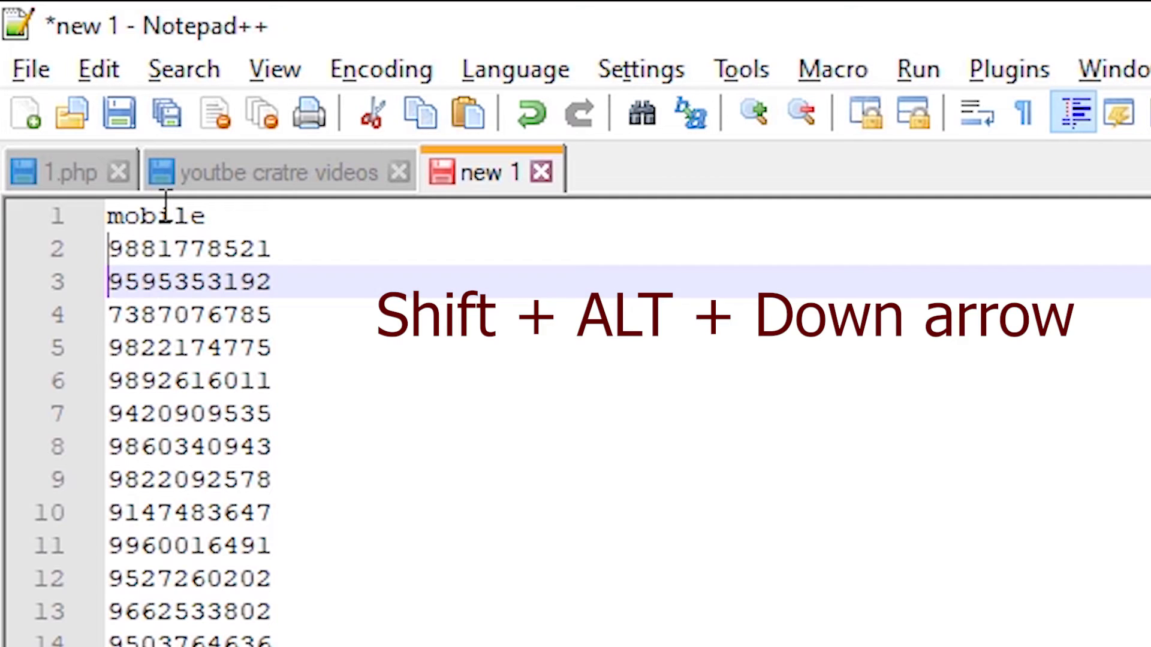
pyautogui.hotkey('shift', 'alt', 'Down')
pyautogui.hotkey('shift', 'alt', 'Down')
pyautogui.hotkey('shift', 'alt', 'Down')
pyautogui.hotkey('shift', 'alt', 'Down')
pyautogui.hotkey('shift', 'alt', 'Down')
pyautogui.hotkey('shift', 'alt', 'Down')
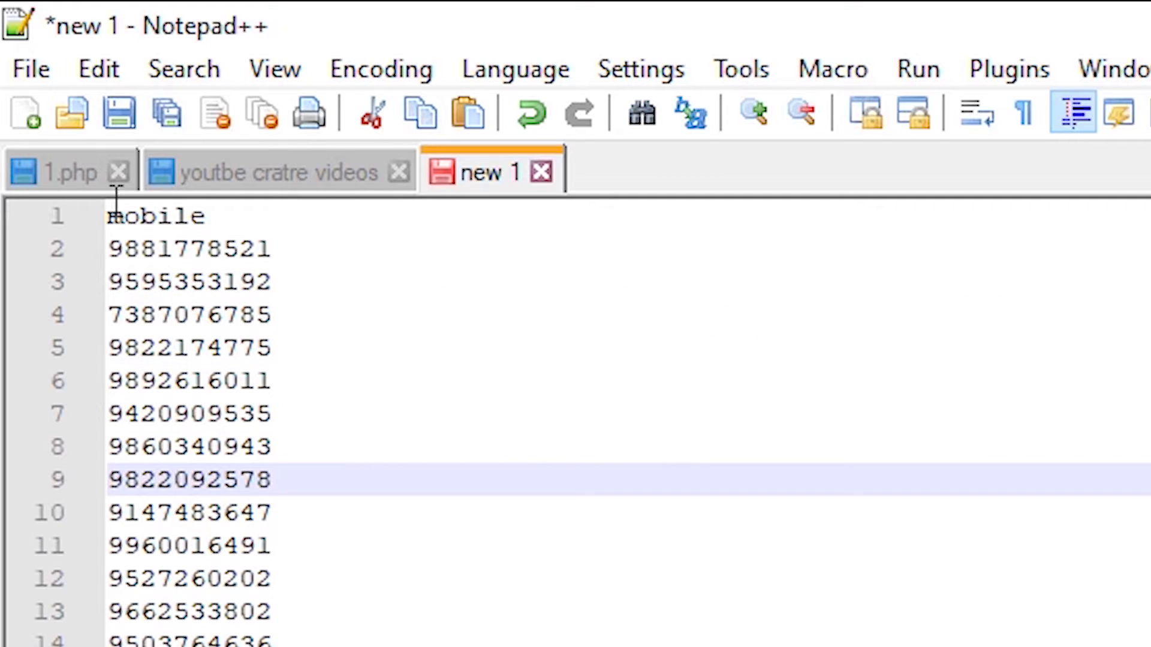
# Step: Stretch the column caret from line 2 down to line 5108 with a Shift+Alt+click
pyautogui.press('Escape')
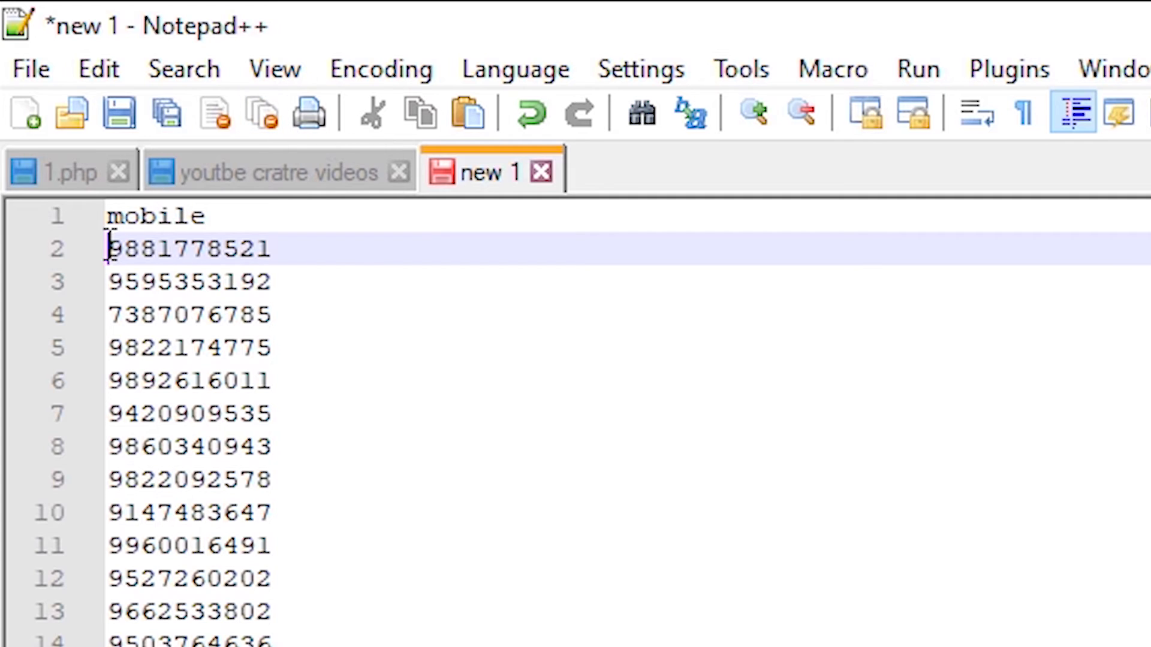
pyautogui.click(89, 250)
pyautogui.click(88, 251)
pyautogui.scroll(-15, 269, 360)
pyautogui.scroll(-10, 270, 361)
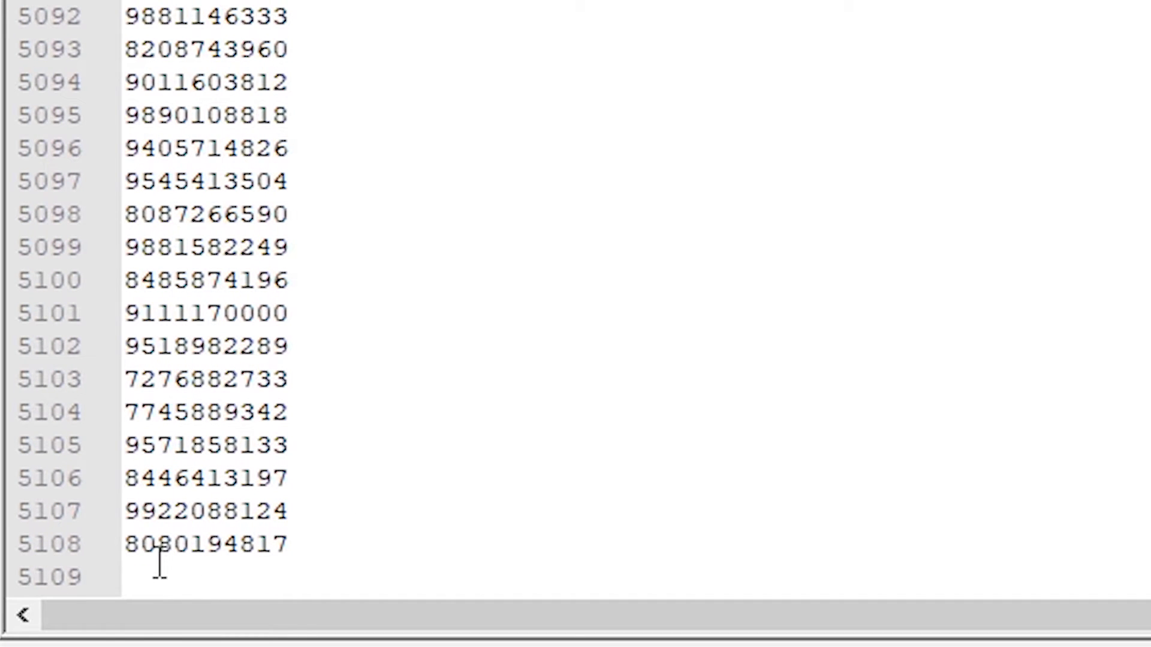
pyautogui.keyDown('alt'); pyautogui.keyDown('shift'); pyautogui.click(129, 545); pyautogui.keyUp('shift'); pyautogui.keyUp('alt')
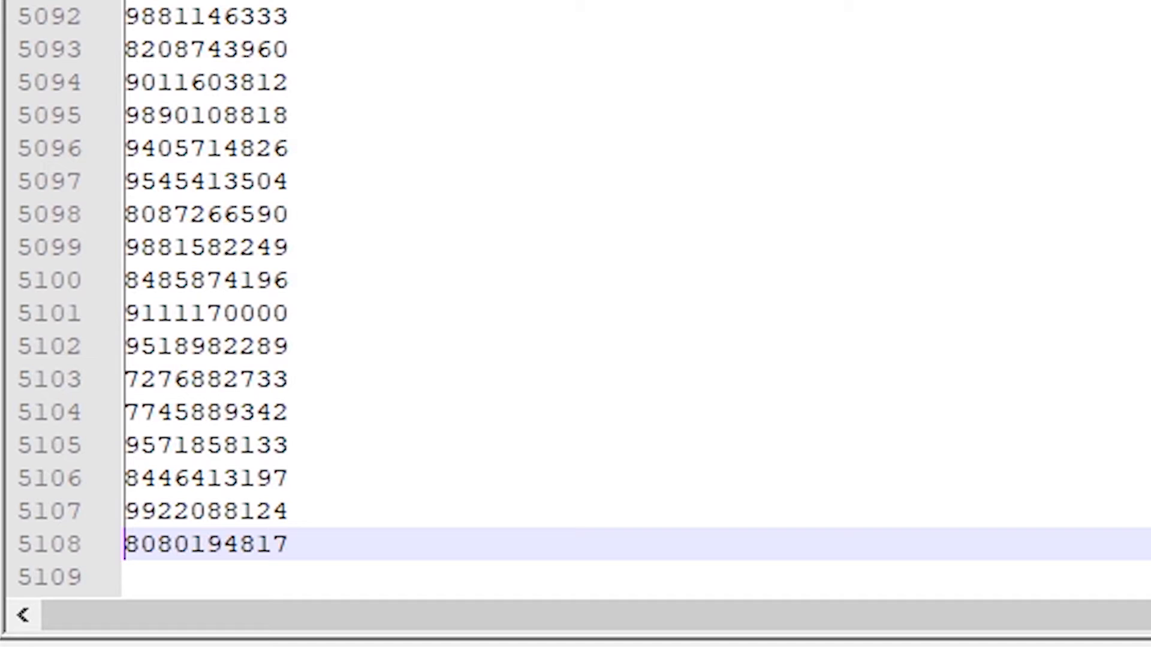
pyautogui.scroll(5, 575, 296)
pyautogui.scroll(5, 575, 297)
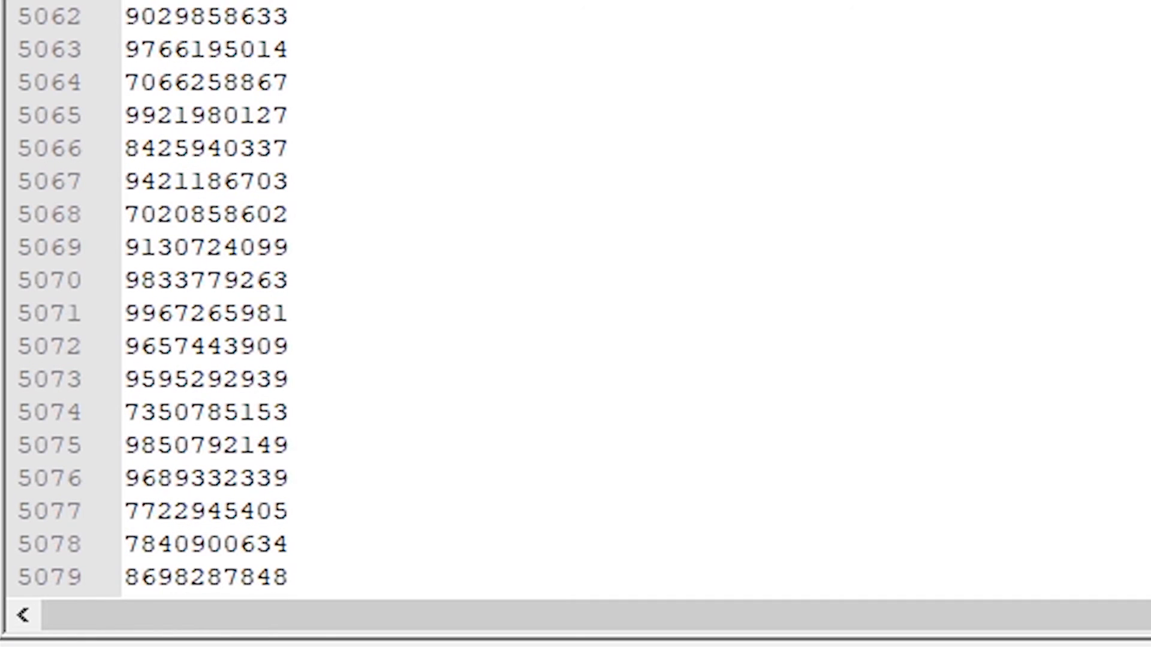
pyautogui.scroll(20, 207, 296)
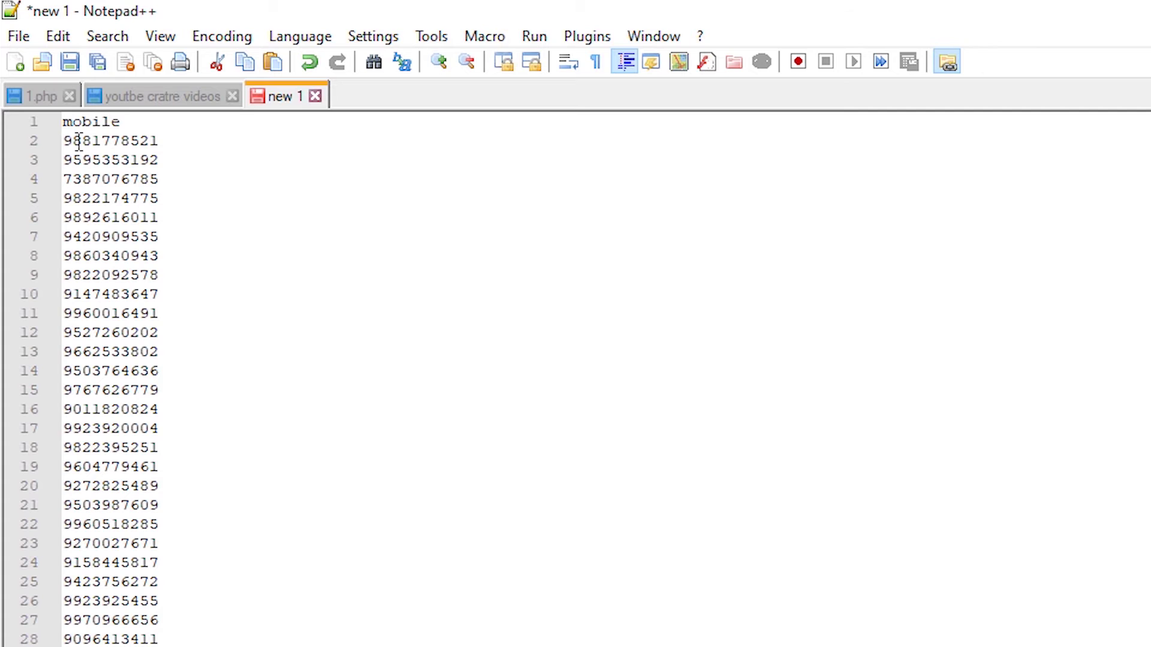
# Step: Open the Column / Multi-Selection Editor from the Edit menu
pyautogui.click(59, 36)
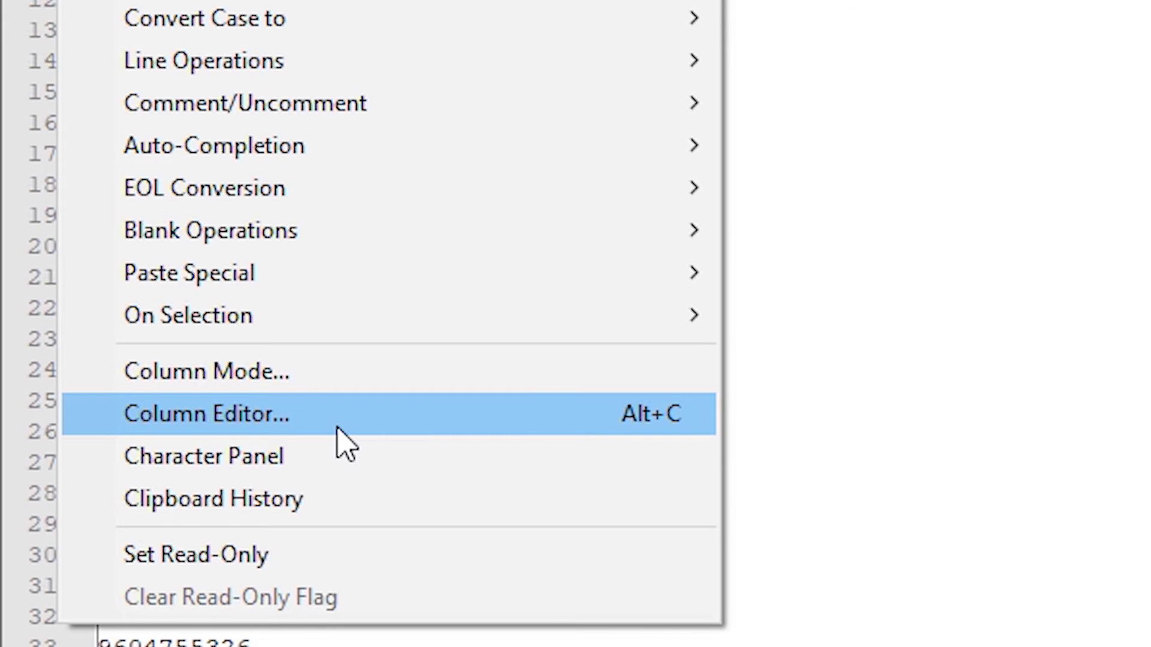
pyautogui.click(336, 424)
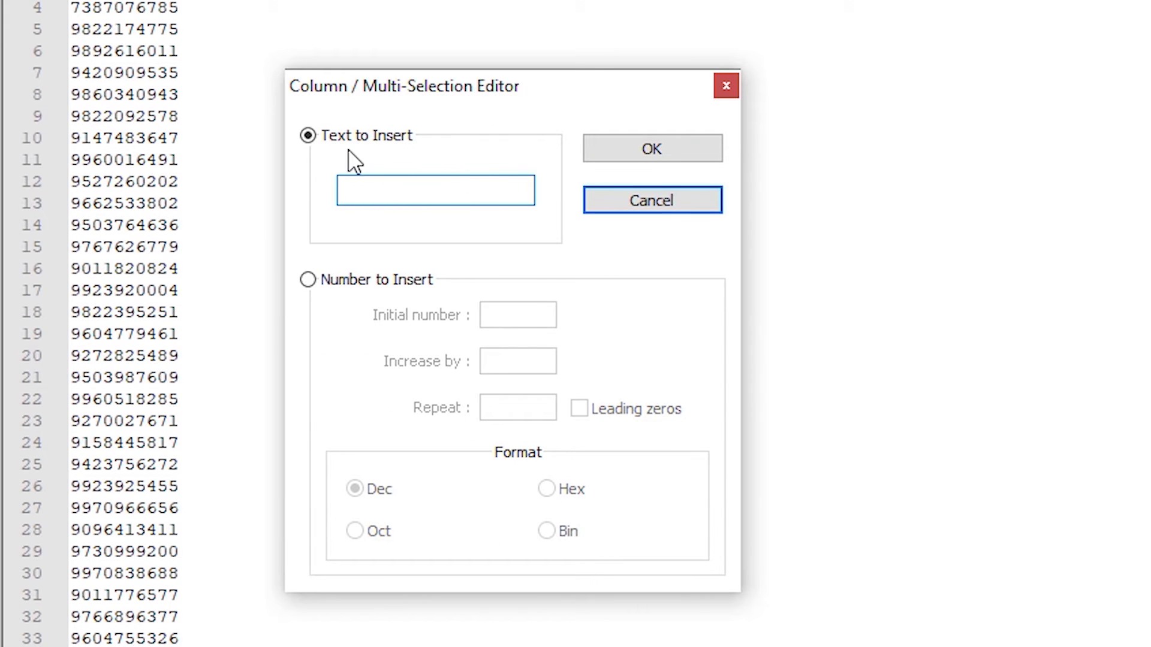
pyautogui.write('9')
pyautogui.write('1')
pyautogui.click(651, 149)
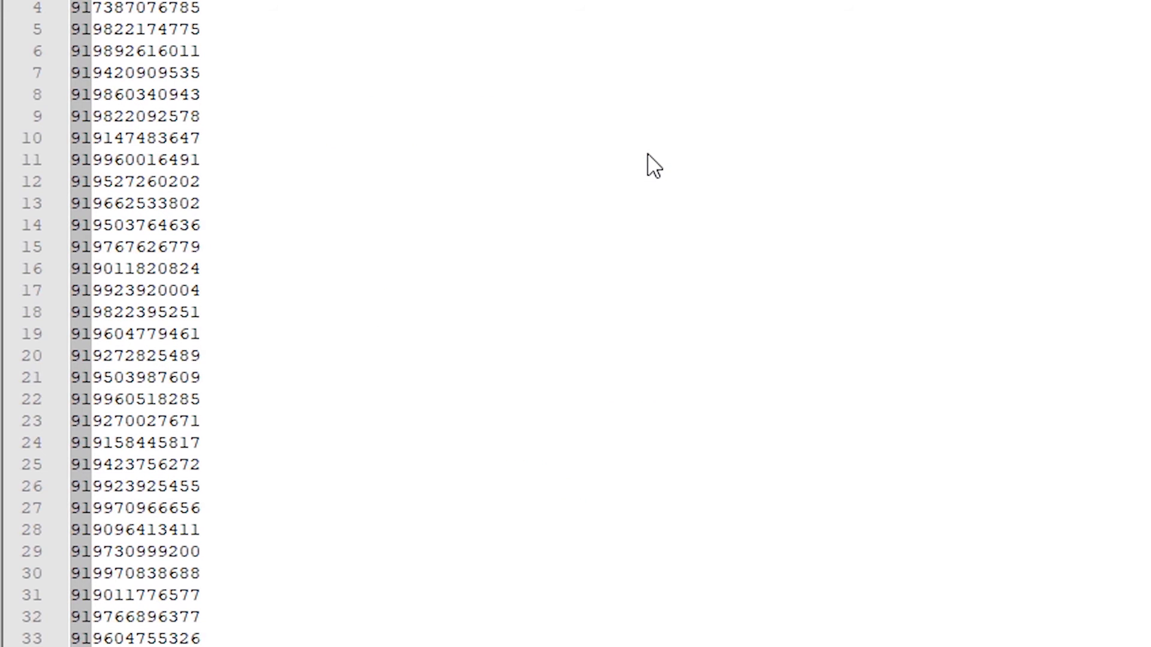
pyautogui.scroll(-6, 404, 251)
pyautogui.scroll(-7, 403, 257)
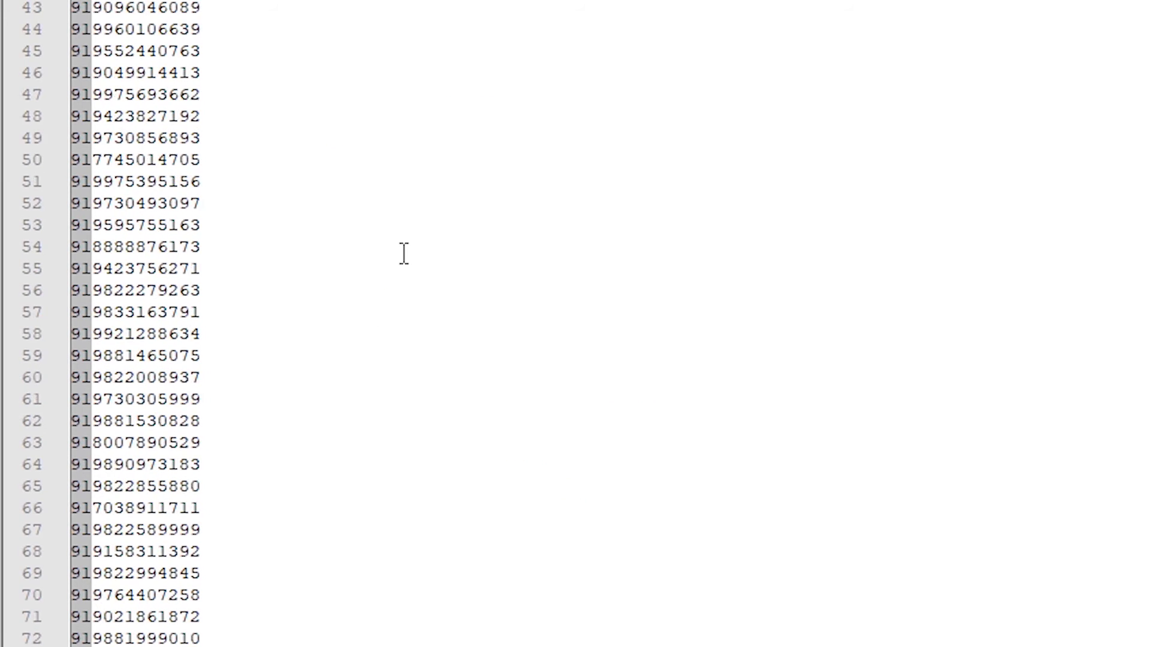
pyautogui.scroll(-13, 403, 256)
pyautogui.scroll(-7, 403, 257)
pyautogui.scroll(-11, 403, 257)
pyautogui.scroll(-12, 403, 256)
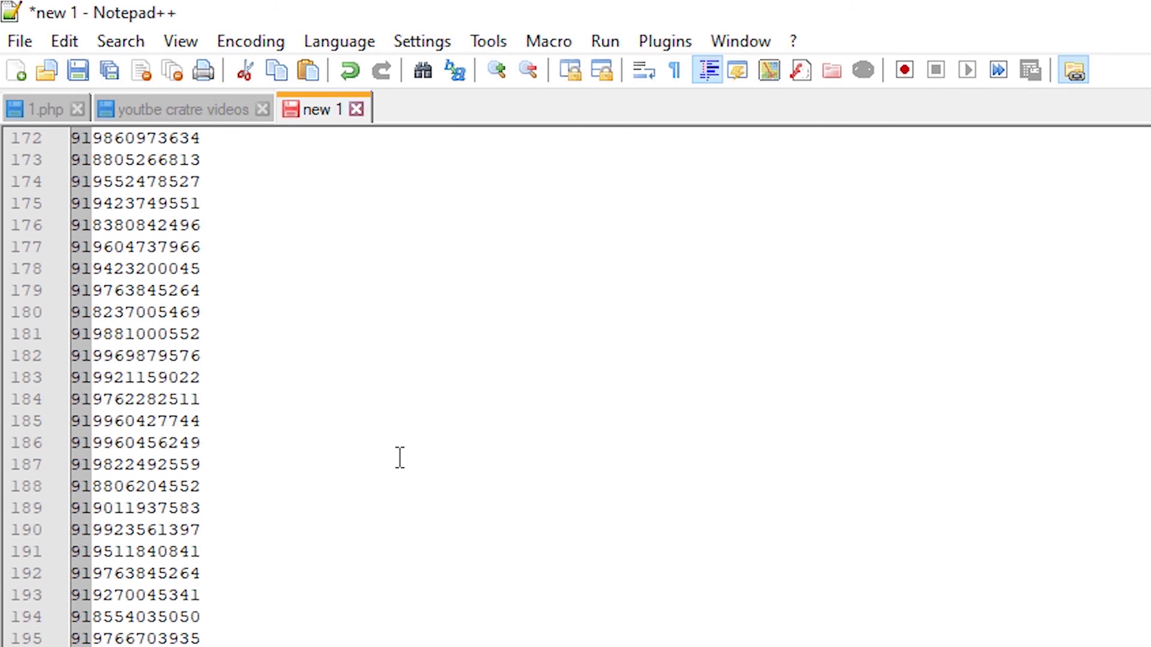
pyautogui.scroll(-13, 403, 257)
pyautogui.scroll(-13, 403, 257)
pyautogui.hotkey('ctrl', 'End')
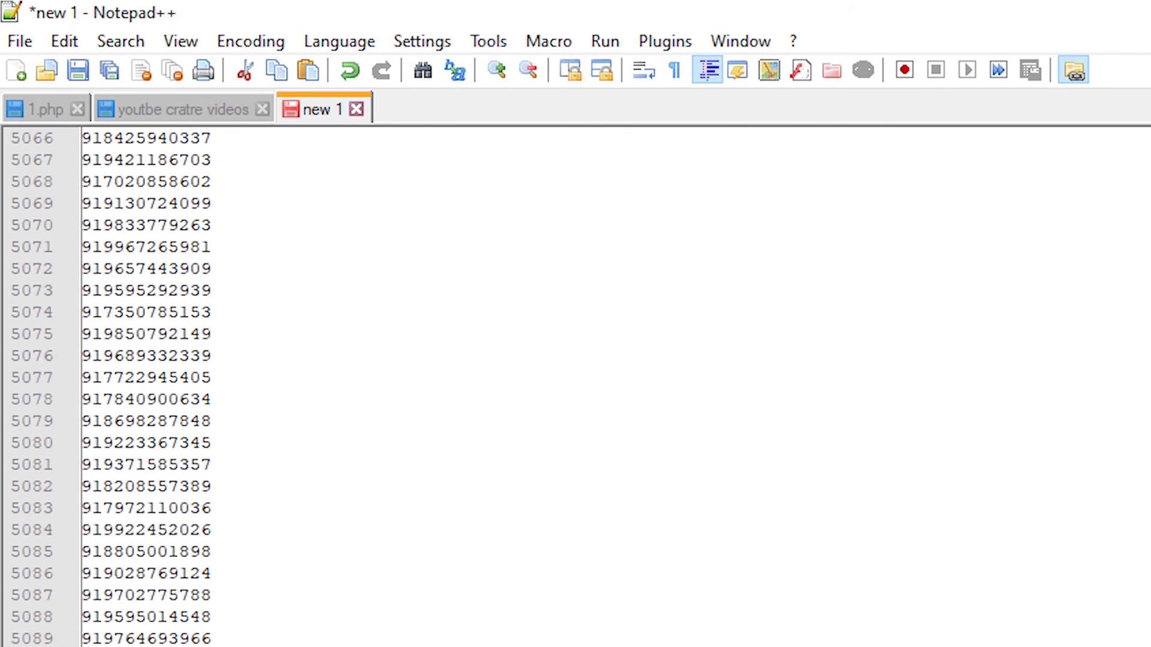